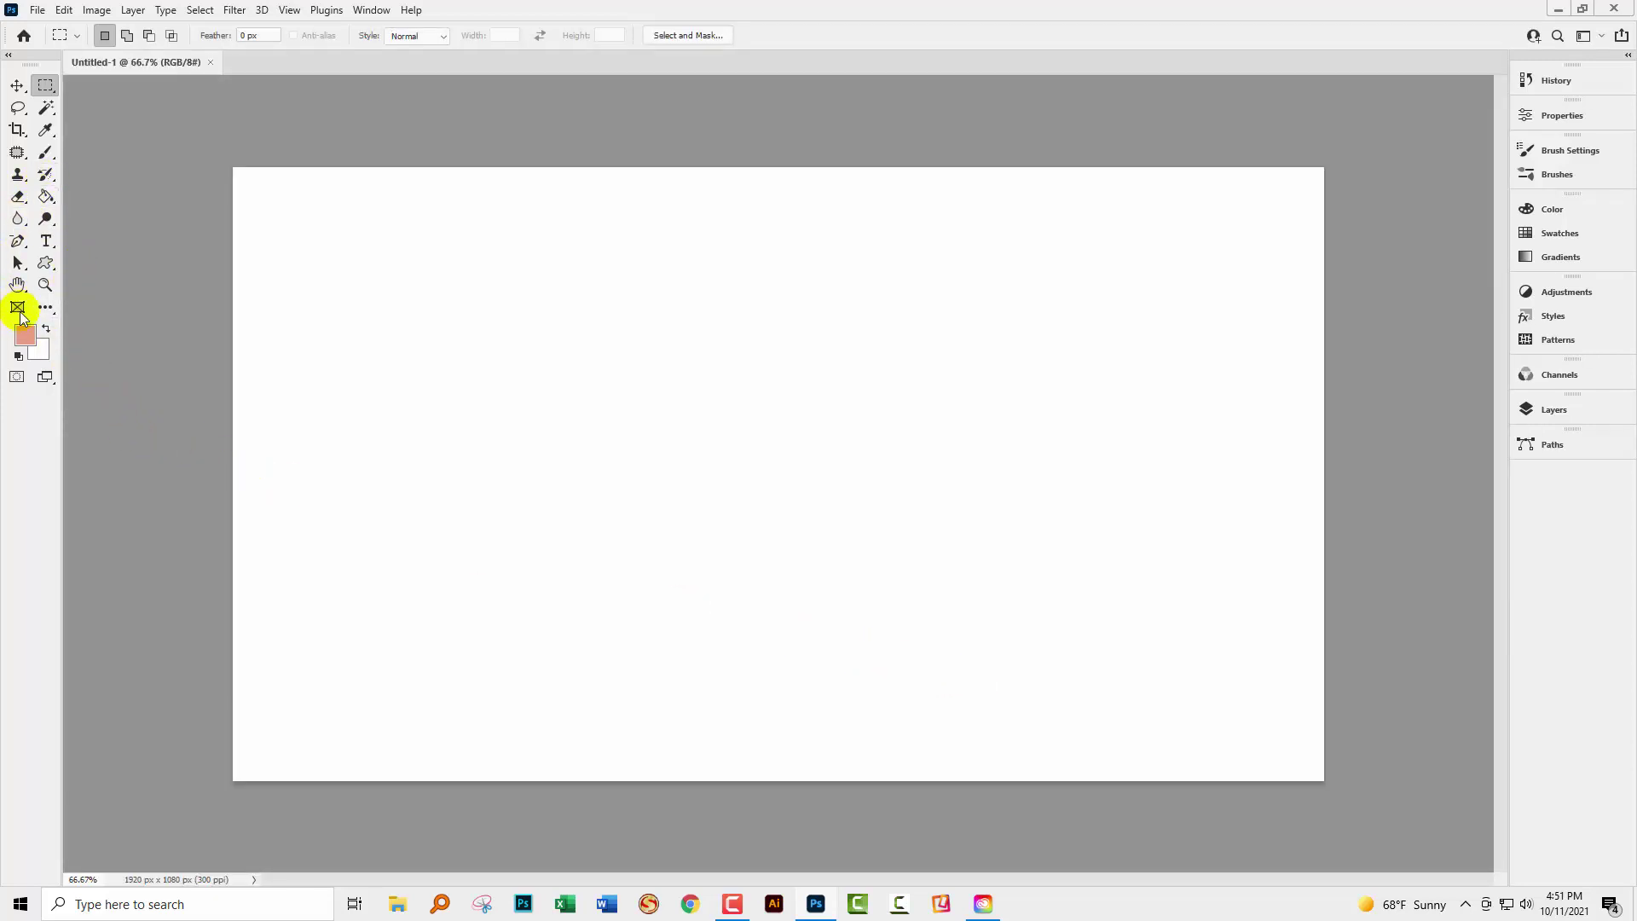
Fill the canvas with salmon, review the Save As formats without saving, and show the Layers panel
{"action": "left_click", "coordinate": [46, 197]}
{"action": "left_click", "coordinate": [518, 367]}
{"action": "left_click", "coordinate": [38, 10]}
{"action": "left_click", "coordinate": [60, 200]}
{"action": "left_click", "coordinate": [245, 713]}
{"action": "left_click", "coordinate": [1569, 802]}
{"action": "left_click", "coordinate": [1570, 799]}
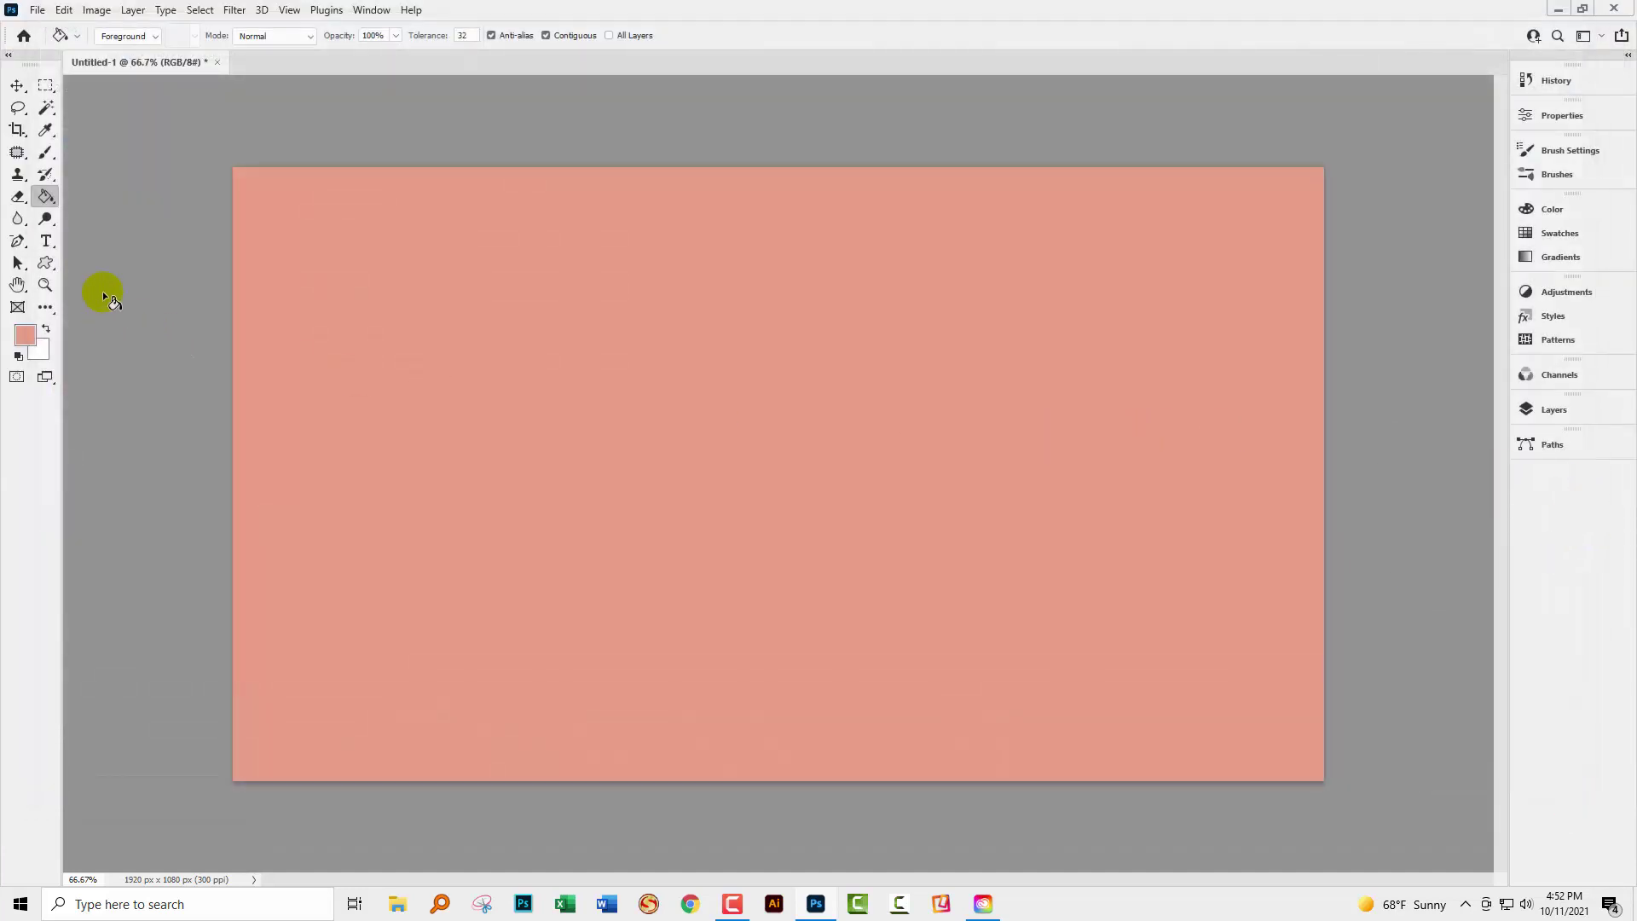
{"action": "left_click", "coordinate": [1559, 413]}
On a new layer, fill a centred rectangular selection with white and deselect it
{"action": "left_click", "coordinate": [1458, 733]}
{"action": "left_click", "coordinate": [44, 86]}
{"action": "left_click", "coordinate": [311, 245]}
{"action": "left_click_drag", "start_coordinate": [473, 319], "coordinate": [983, 647]}
{"action": "key", "text": "ctrl+BackSpace"}
{"action": "key", "text": "ctrl+d"}
Start Save As and review the format list, keeping Photoshop format
{"action": "left_click", "coordinate": [36, 12]}
{"action": "left_click", "coordinate": [38, 12]}
{"action": "left_click", "coordinate": [66, 202]}
{"action": "left_click", "coordinate": [254, 706]}
{"action": "left_click", "coordinate": [1553, 800]}
Cancel Save As and set up Export As with JPG format at Great quality
{"action": "left_click", "coordinate": [1554, 800]}
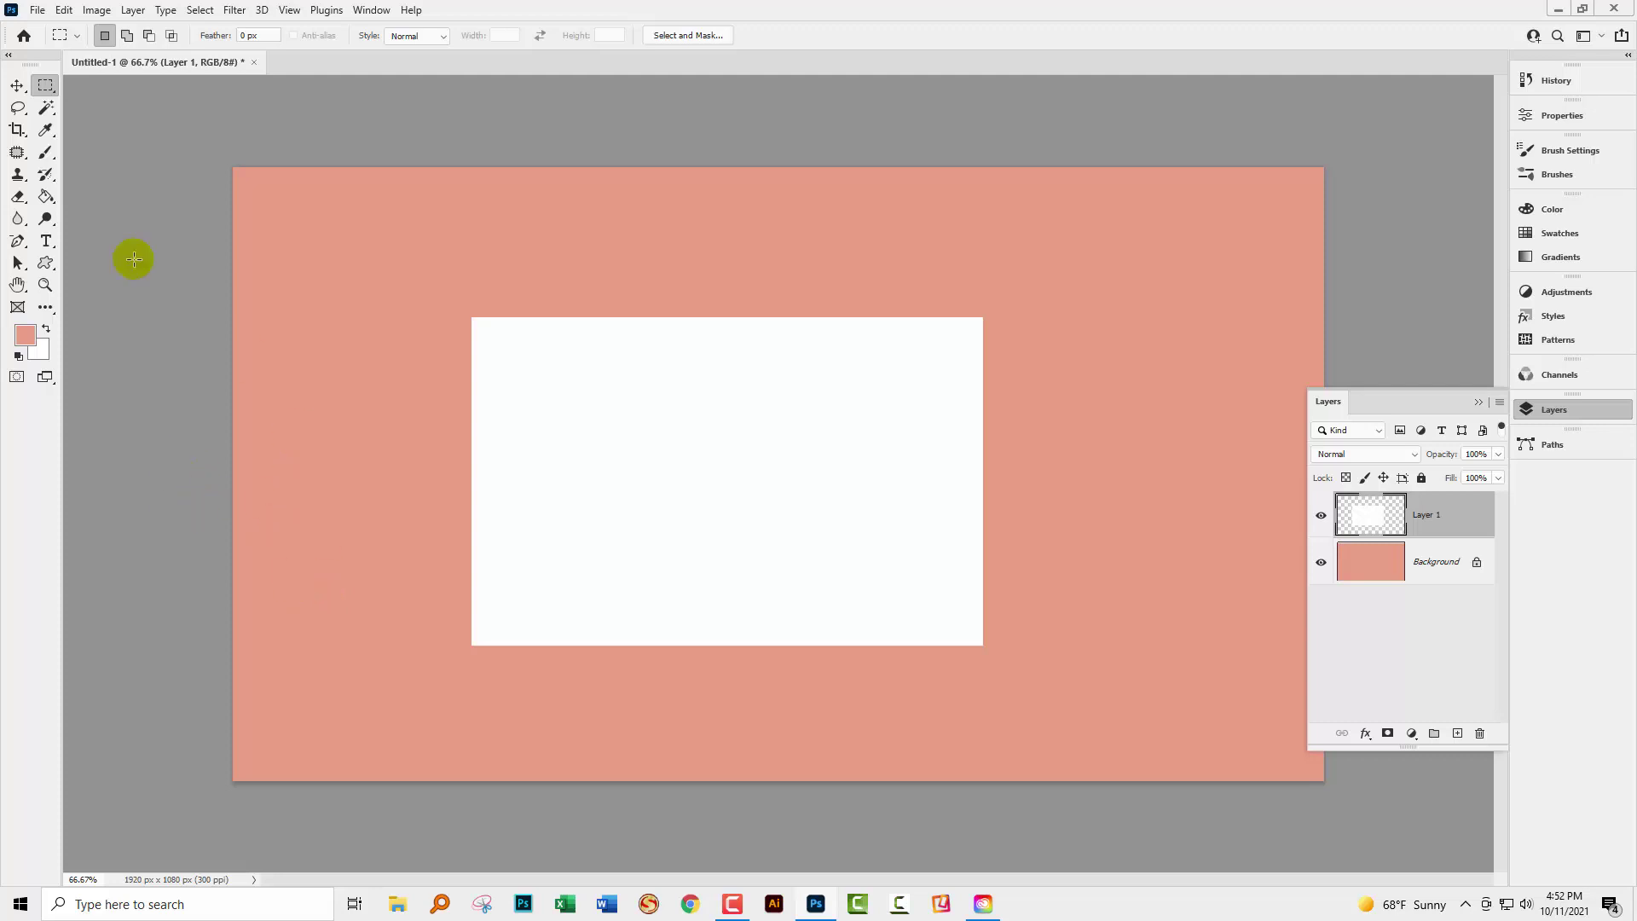
{"action": "left_click", "coordinate": [36, 11]}
{"action": "mouse_move", "coordinate": [58, 273]}
{"action": "left_click", "coordinate": [273, 289]}
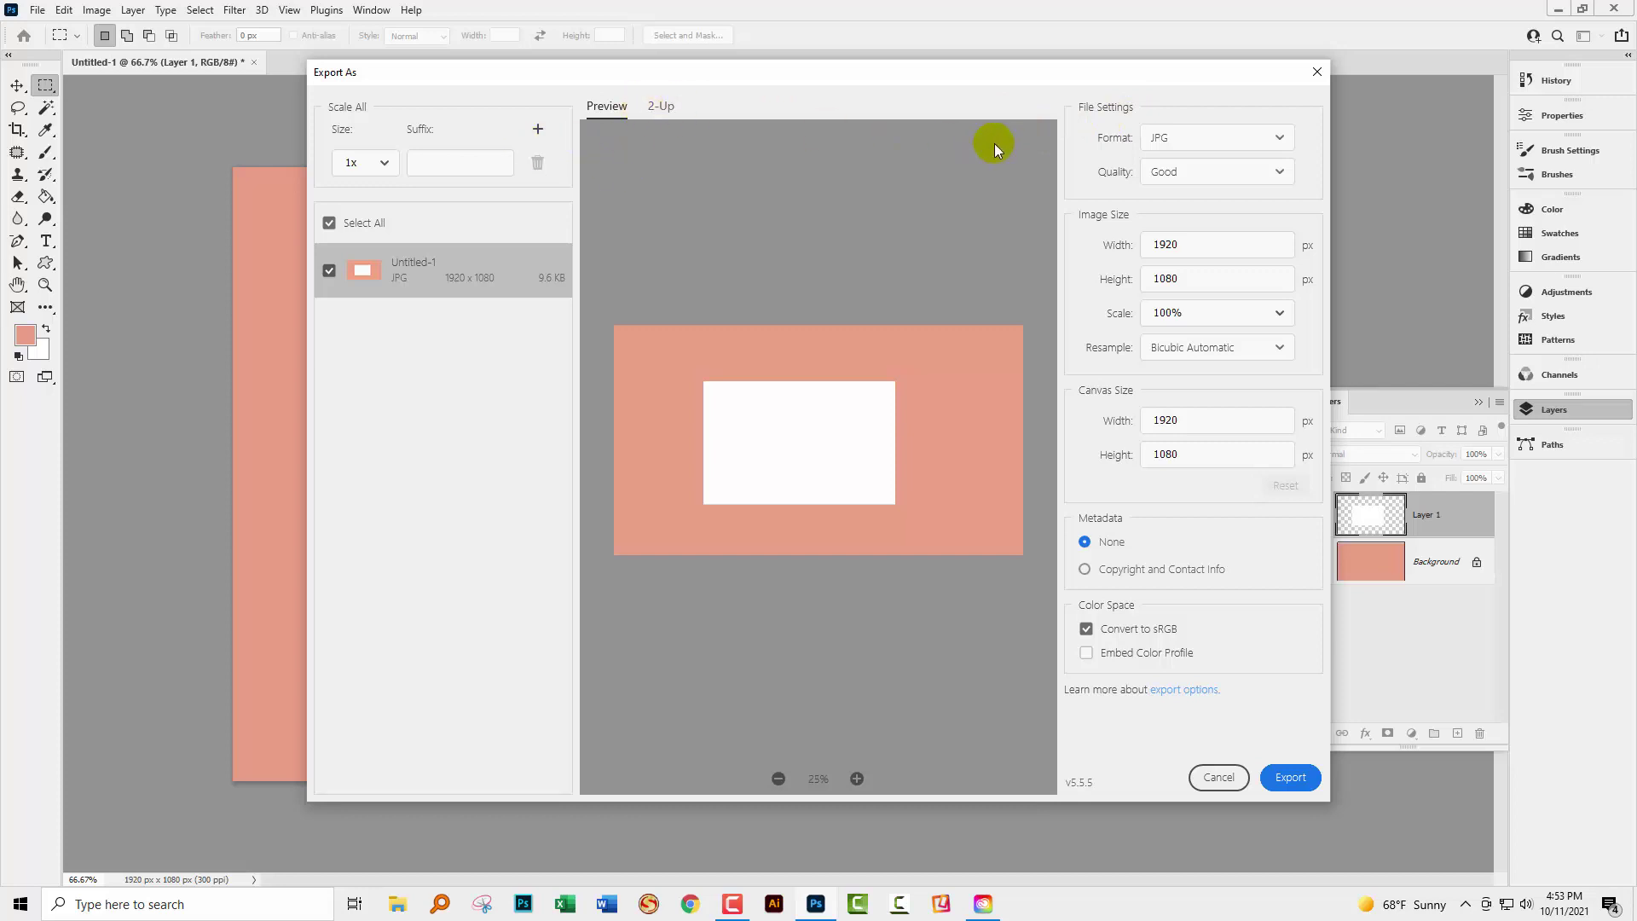
{"action": "left_click", "coordinate": [1202, 145]}
{"action": "left_click", "coordinate": [1167, 197]}
{"action": "left_click", "coordinate": [1223, 170]}
{"action": "left_click", "coordinate": [1165, 367]}
Export the image to Downloads as 'jpeg 1' and open the Downloads folder
{"action": "left_click", "coordinate": [1283, 779]}
{"action": "left_click", "coordinate": [1491, 830]}
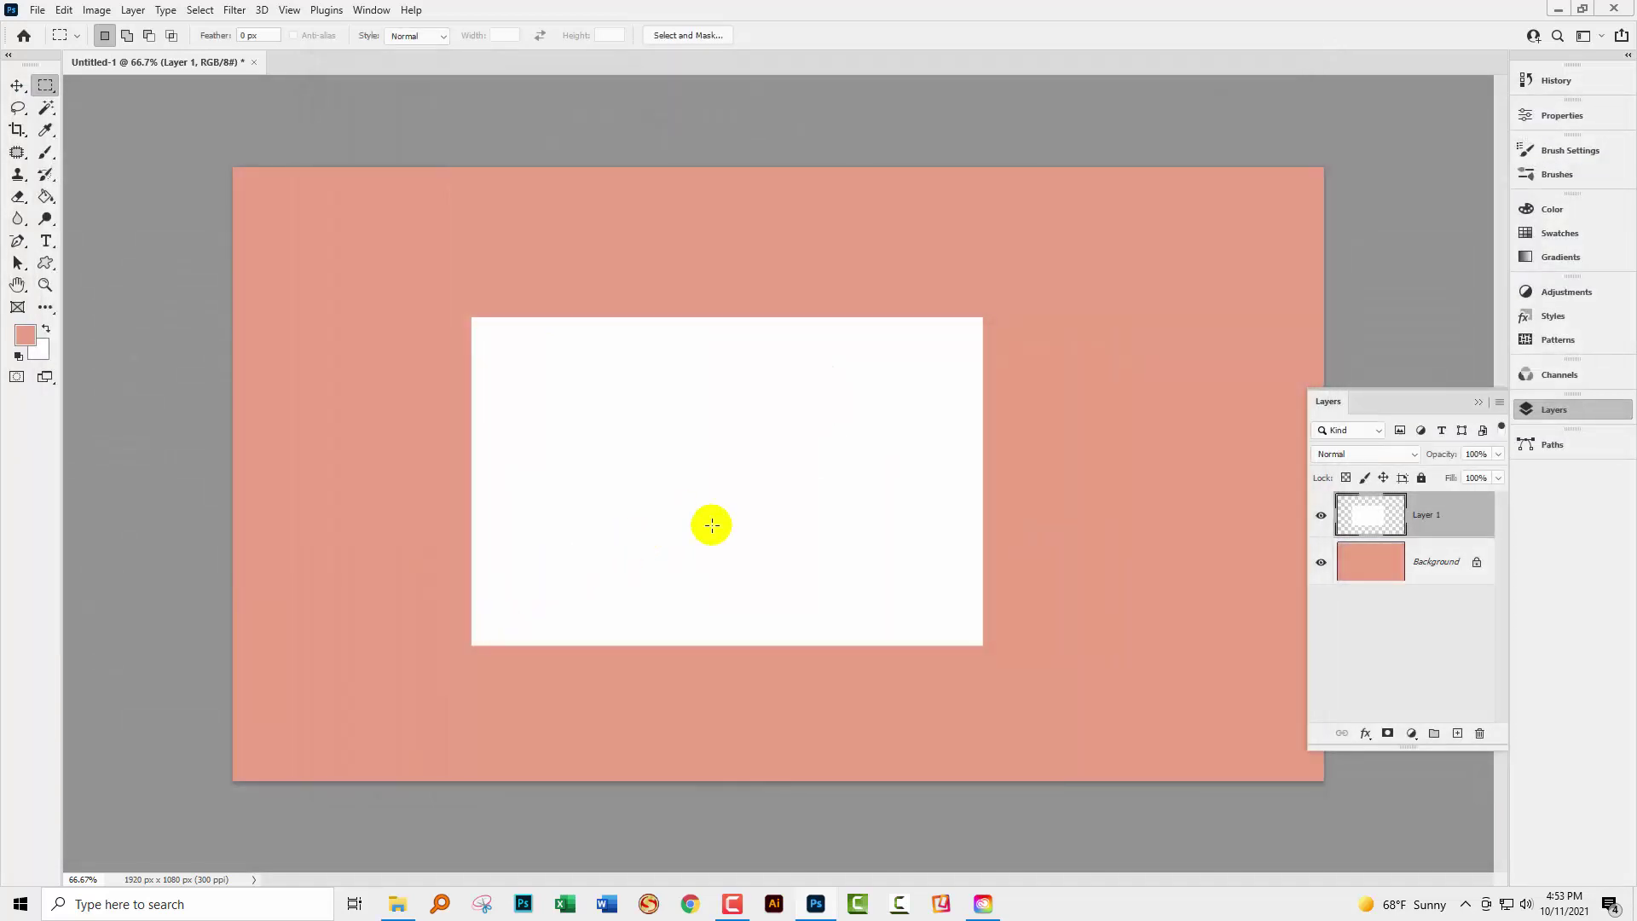
{"action": "left_click", "coordinate": [397, 909]}
Check the Details properties of jpeg 1.jpg, showing only 96 dpi, then close File Explorer
{"action": "left_click", "coordinate": [417, 569]}
{"action": "right_click", "coordinate": [450, 568]}
{"action": "left_click", "coordinate": [485, 546]}
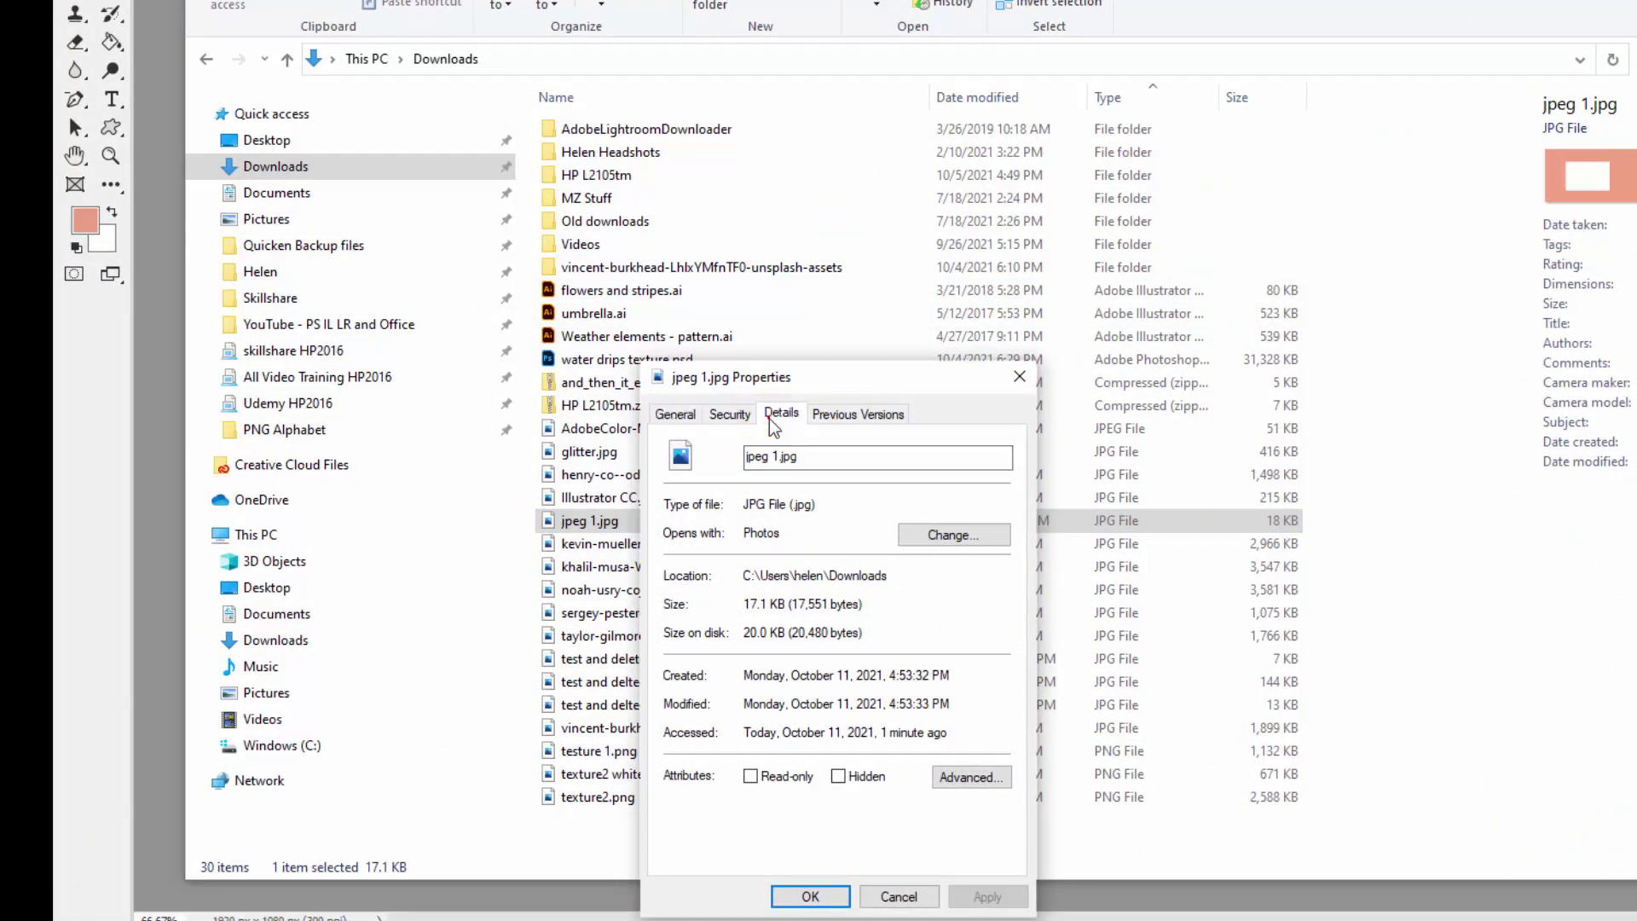
{"action": "left_click", "coordinate": [774, 418]}
{"action": "left_click_drag", "start_coordinate": [844, 375], "coordinate": [887, 144]}
{"action": "left_click_drag", "start_coordinate": [1044, 232], "coordinate": [1043, 305]}
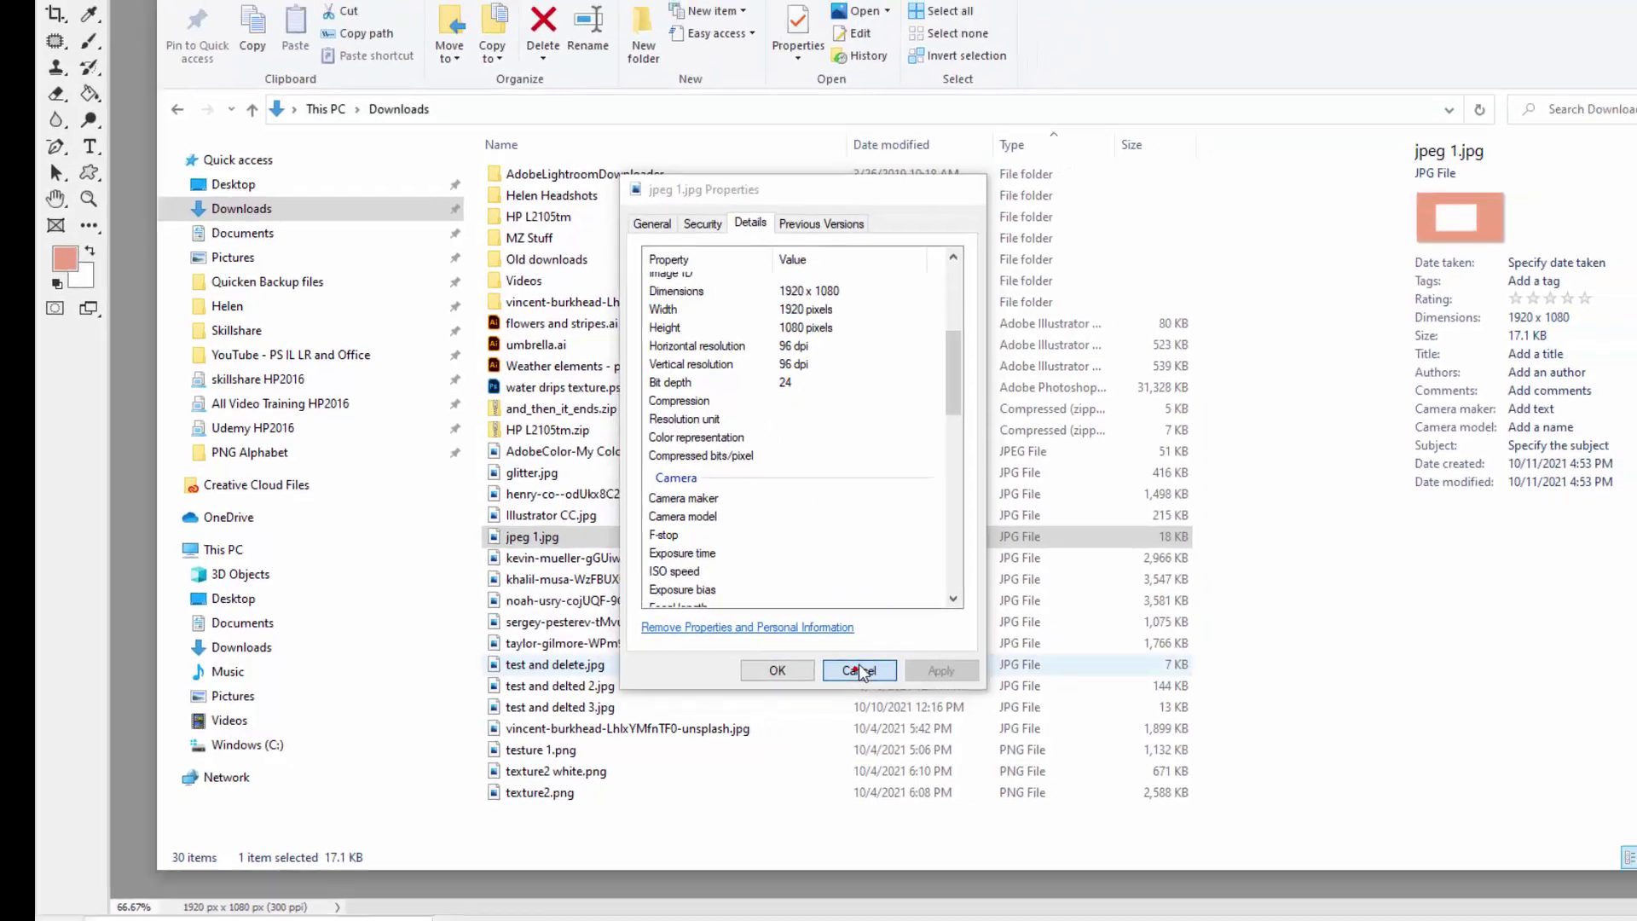
{"action": "left_click", "coordinate": [861, 672]}
{"action": "left_click", "coordinate": [1348, 77]}
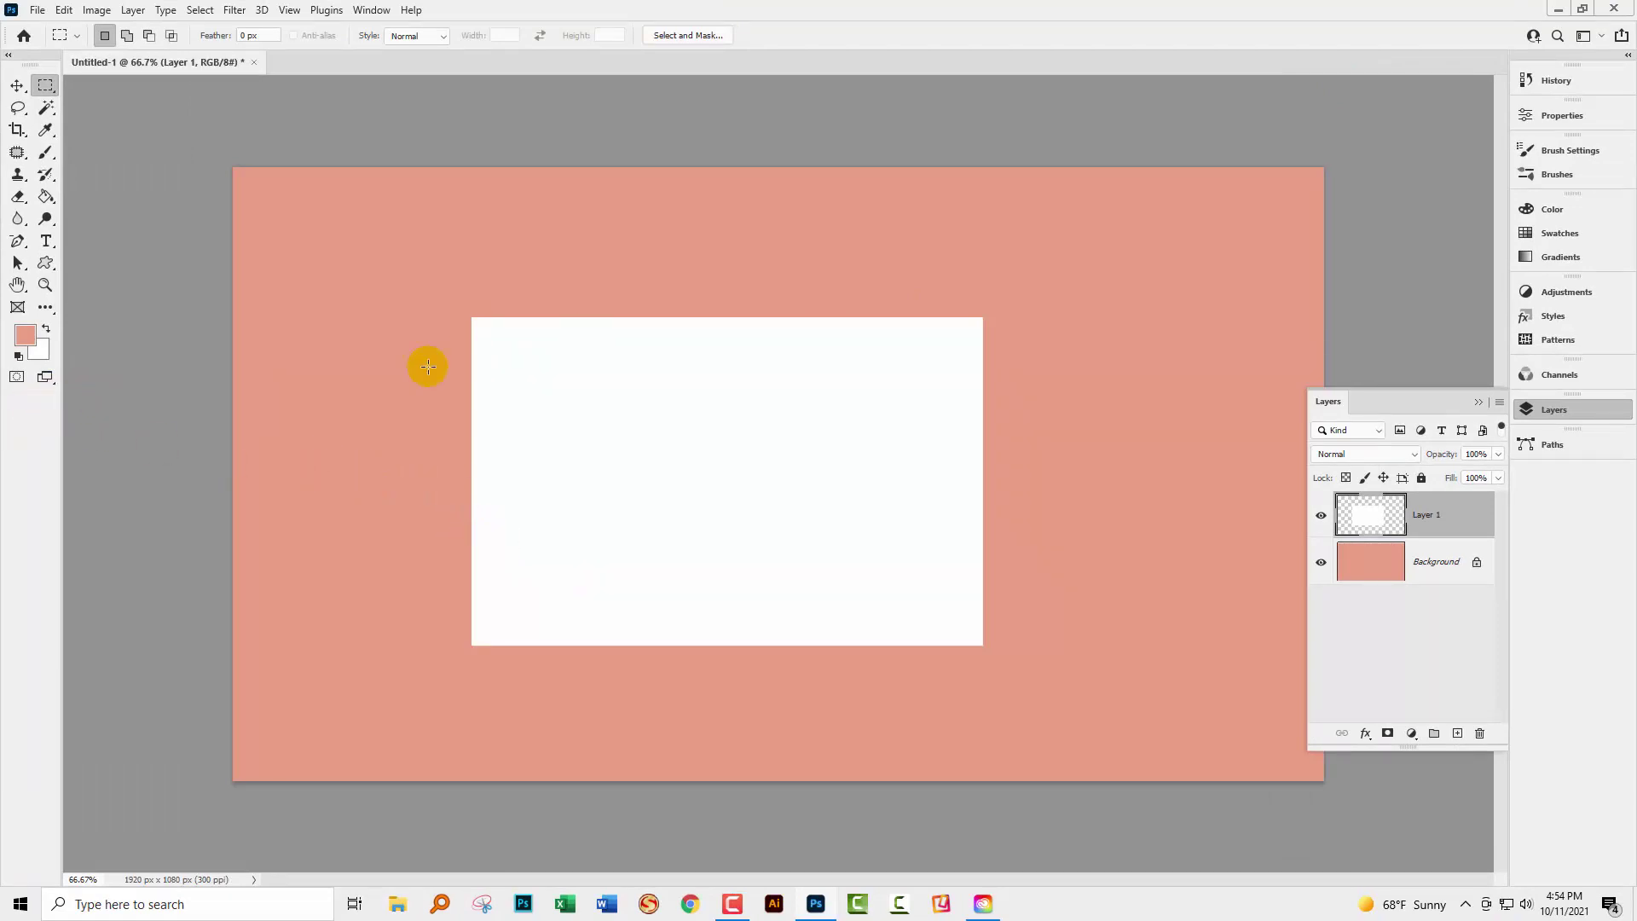
Review the Save As format list, then cancel without saving
{"action": "left_click", "coordinate": [37, 10]}
{"action": "left_click", "coordinate": [77, 199]}
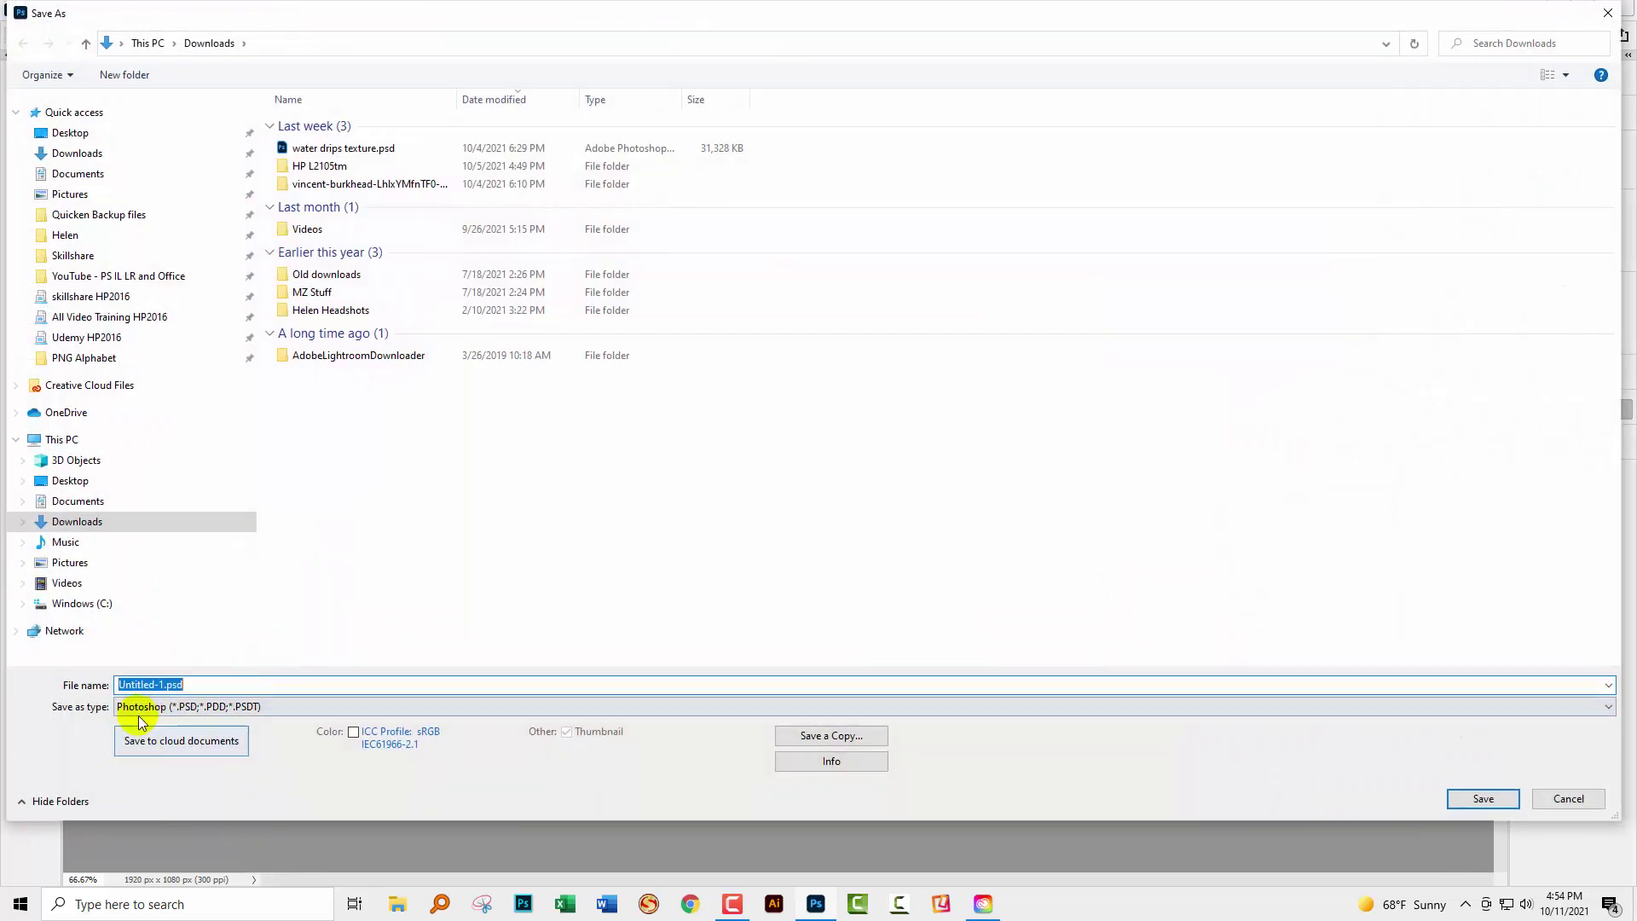
{"action": "left_click", "coordinate": [242, 707]}
{"action": "left_click", "coordinate": [1570, 797]}
{"action": "left_click", "coordinate": [1569, 798]}
Save a copy as JPEG named 'jpeg 2' at quality 12
{"action": "left_click", "coordinate": [37, 11]}
{"action": "mouse_move", "coordinate": [102, 274]}
{"action": "left_click", "coordinate": [99, 230]}
{"action": "left_click", "coordinate": [225, 706]}
{"action": "left_click", "coordinate": [178, 536]}
{"action": "left_click", "coordinate": [226, 680]}
{"action": "type", "text": "jpeg 2"}
{"action": "left_click", "coordinate": [1468, 823]}
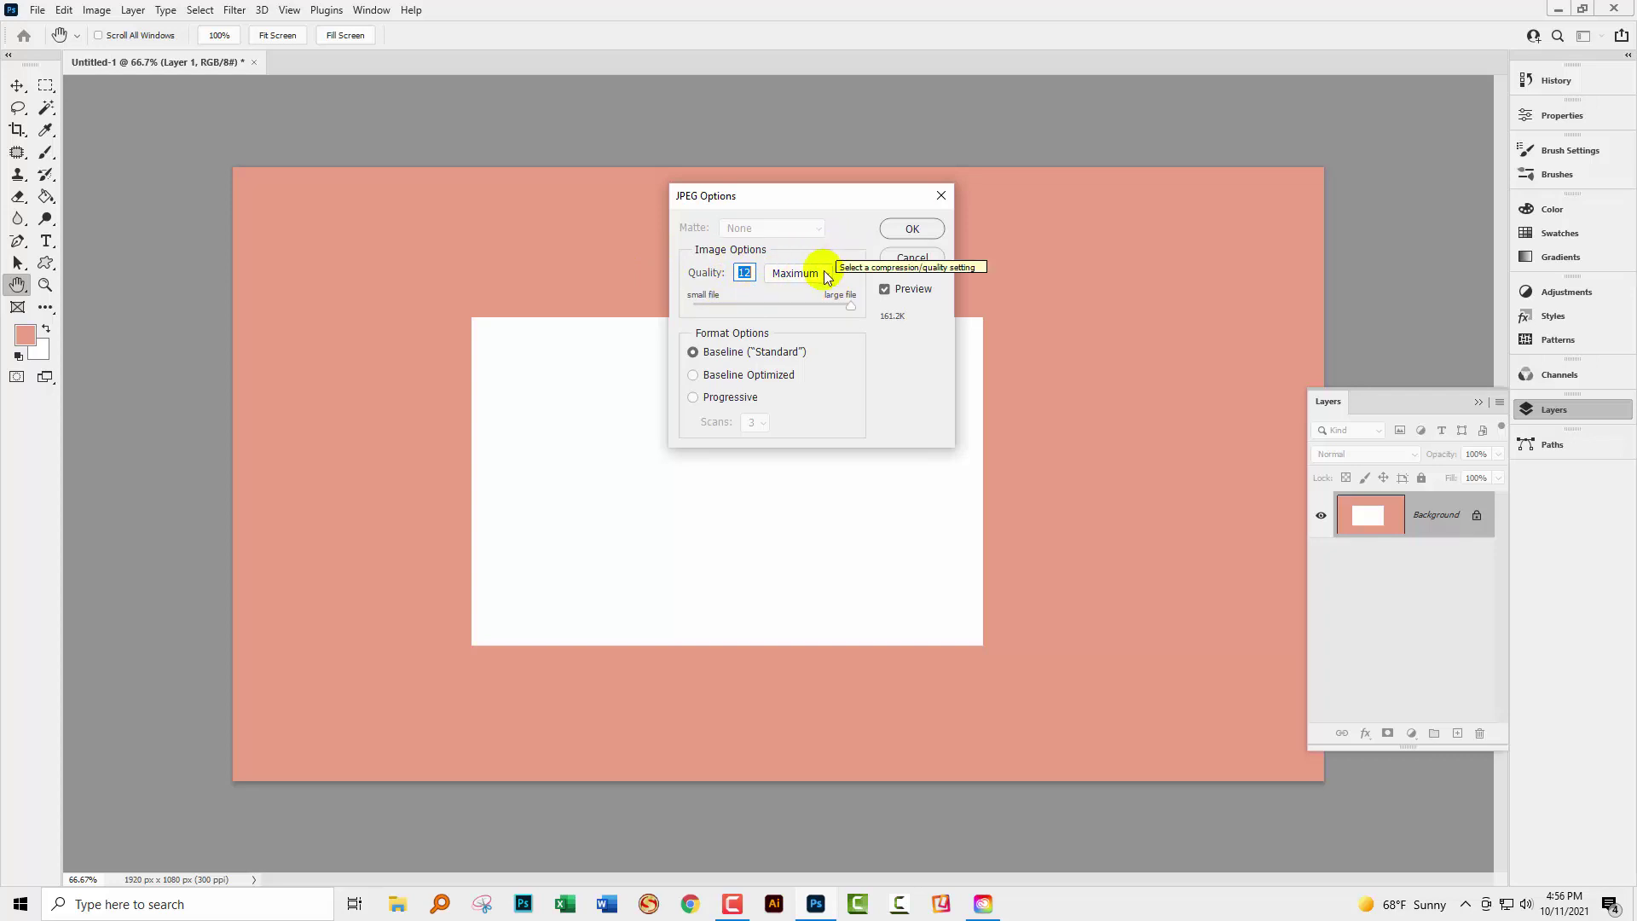
{"action": "left_click", "coordinate": [912, 228]}
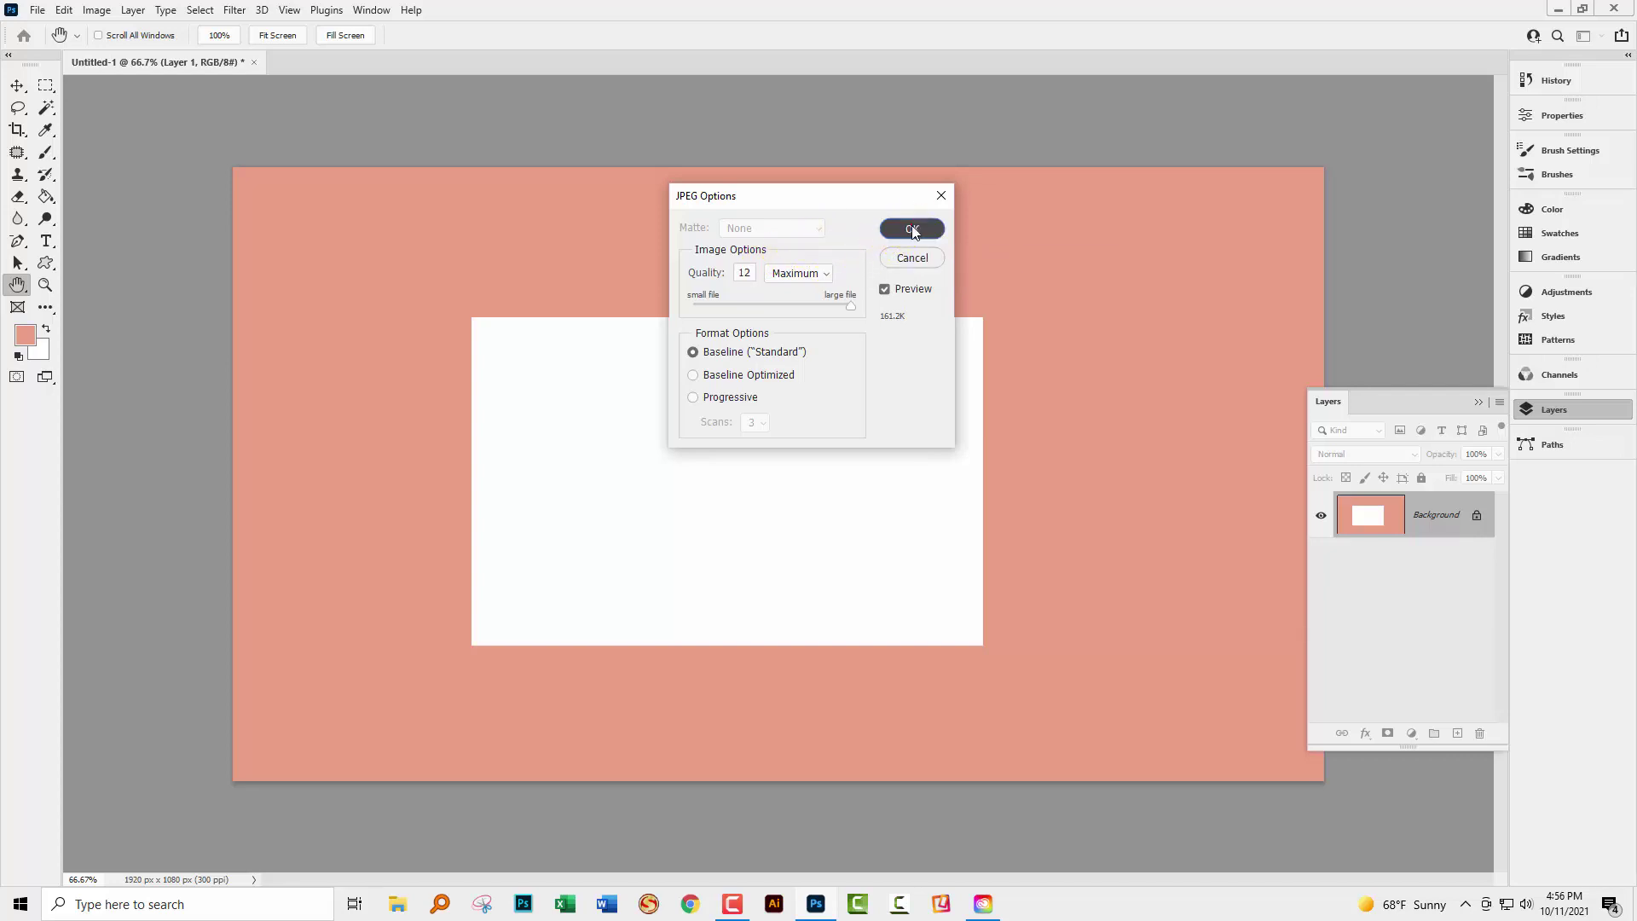
Confirm in the Properties Details that jpeg 2.jpg is 1920 × 1080 at 300 dpi, then close Explorer
{"action": "left_click", "coordinate": [392, 902]}
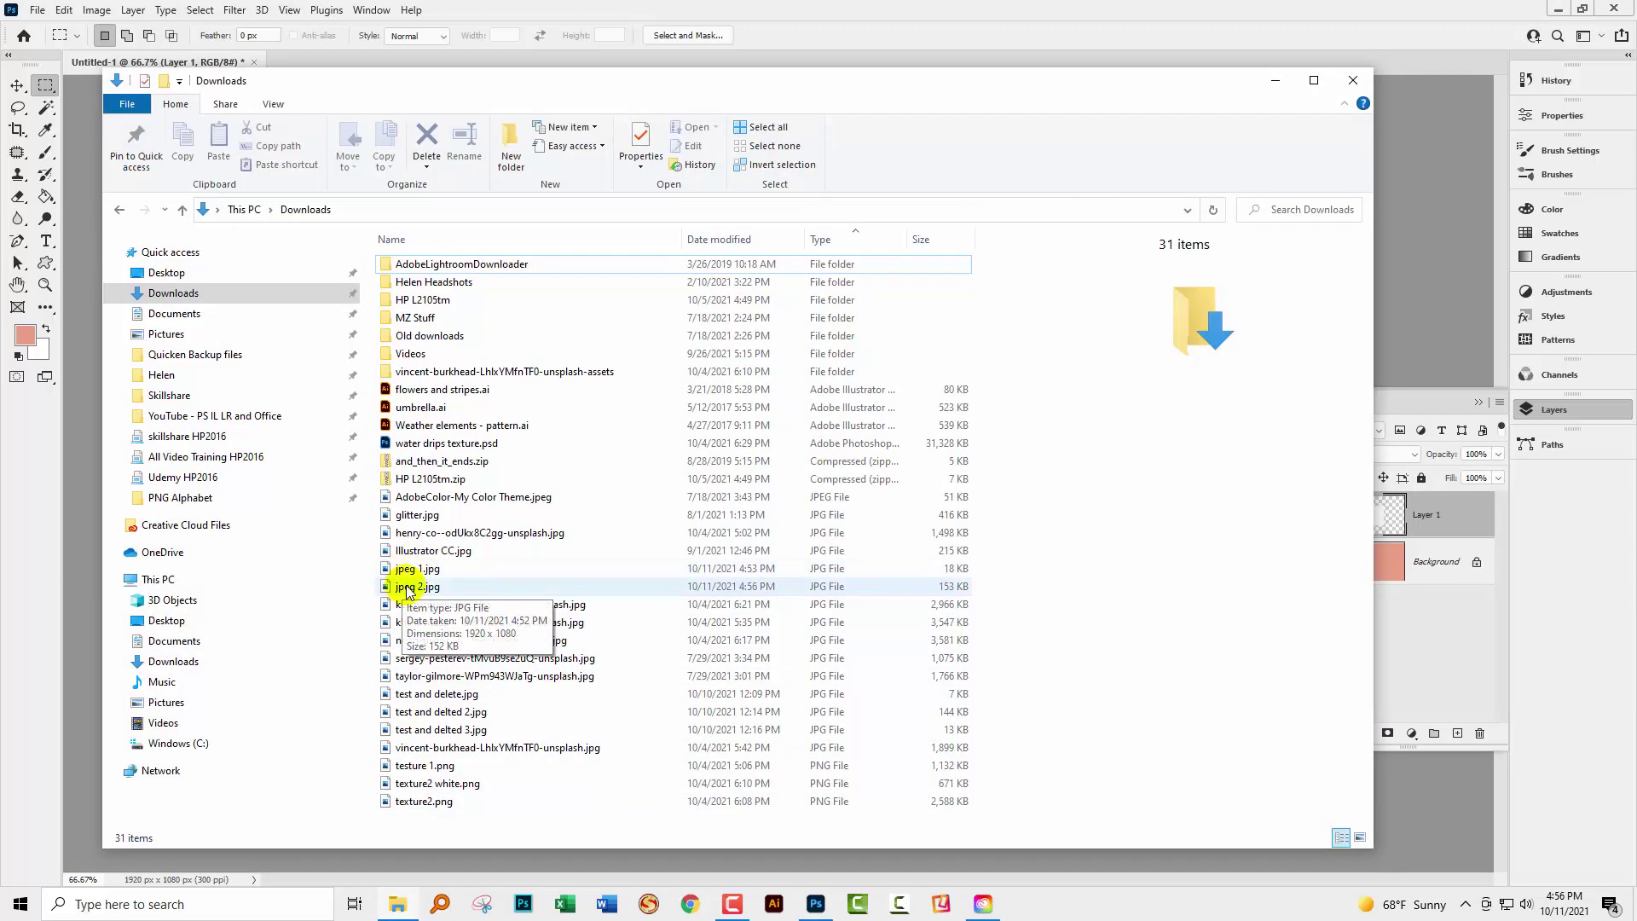
{"action": "left_click", "coordinate": [405, 585]}
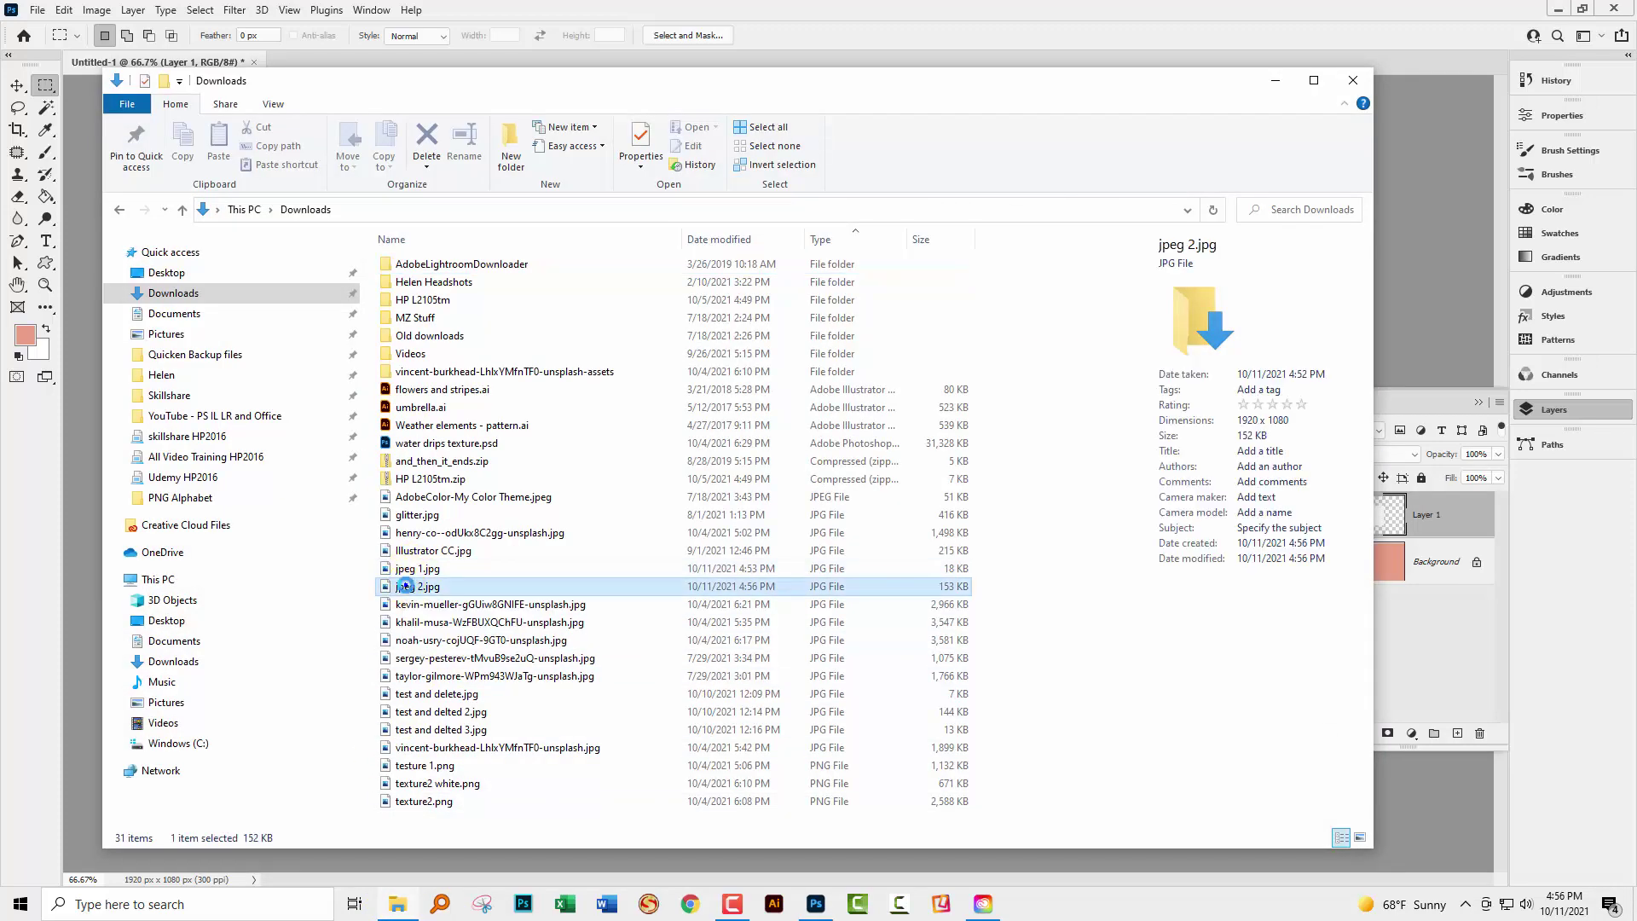
{"action": "left_click", "coordinate": [476, 586]}
{"action": "right_click", "coordinate": [497, 587]}
{"action": "left_click", "coordinate": [523, 569]}
{"action": "left_click", "coordinate": [585, 485]}
{"action": "left_click_drag", "start_coordinate": [617, 458], "coordinate": [622, 331]}
{"action": "left_click_drag", "start_coordinate": [757, 439], "coordinate": [757, 498]}
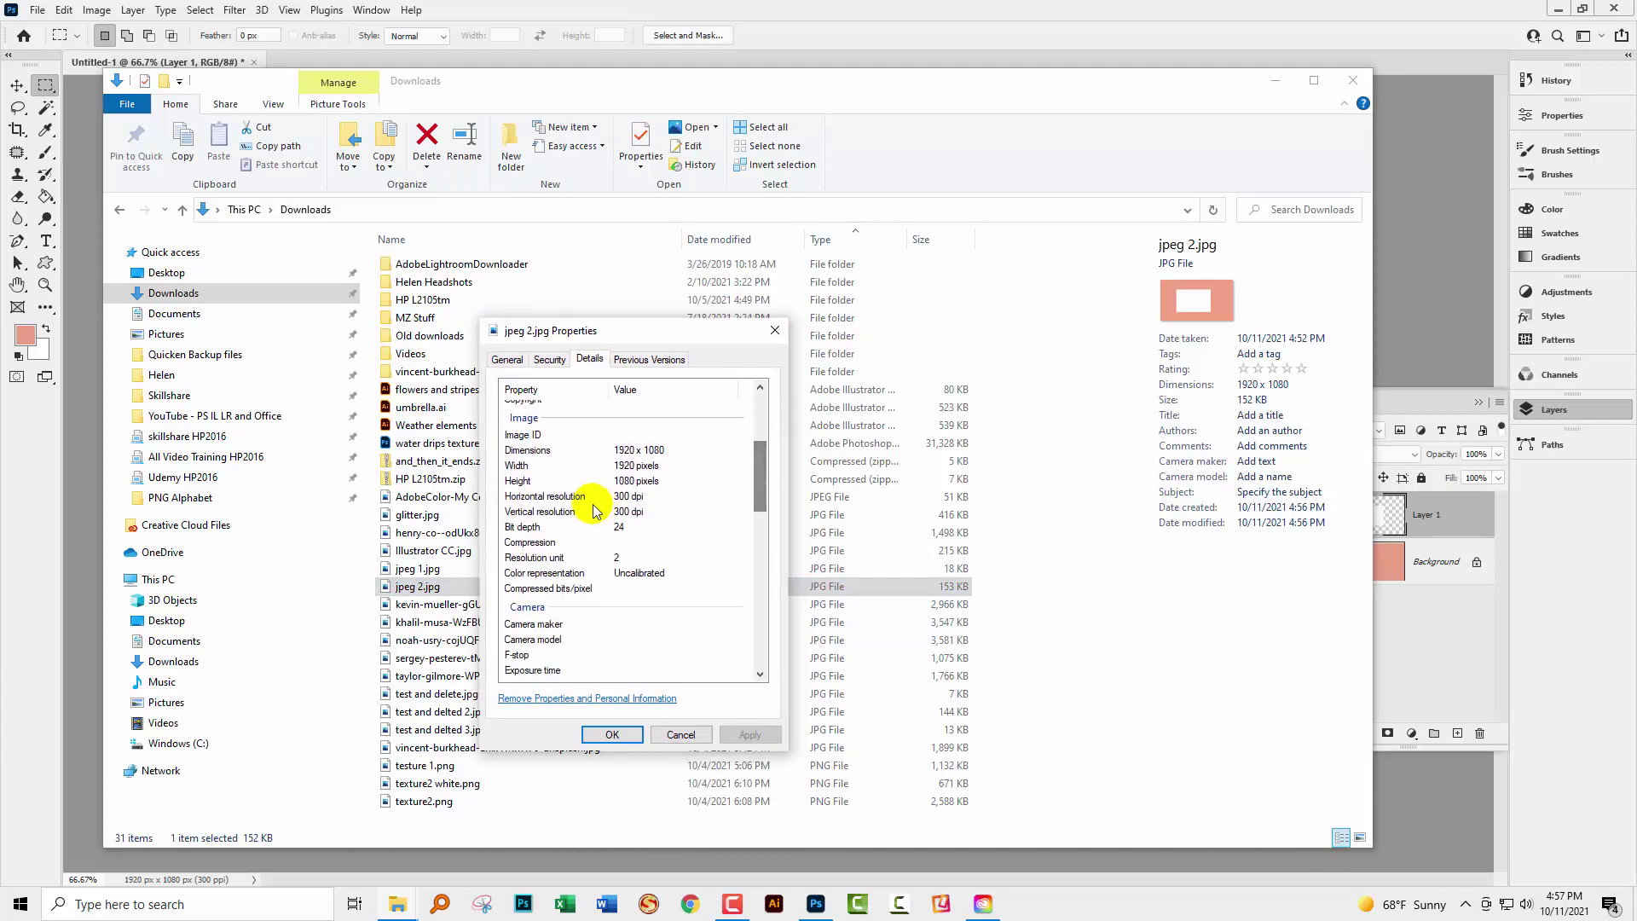
{"action": "left_click", "coordinate": [613, 738]}
{"action": "left_click", "coordinate": [1276, 80]}
Show the File menu with its Export submenu expanded
{"action": "left_click", "coordinate": [40, 13]}
{"action": "mouse_move", "coordinate": [145, 274]}
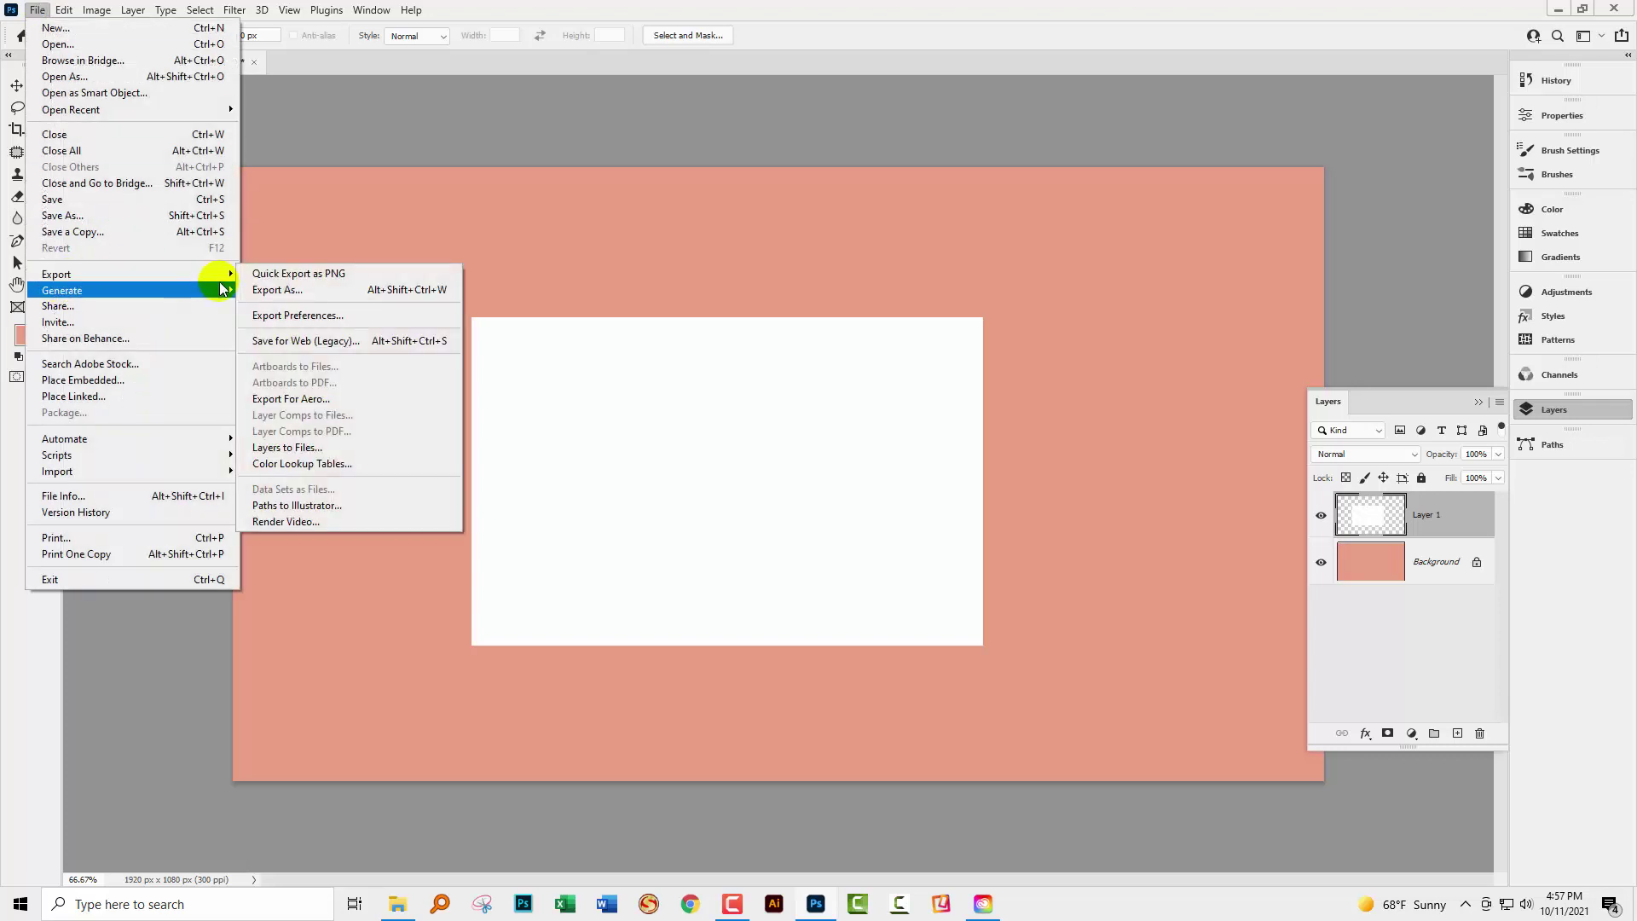